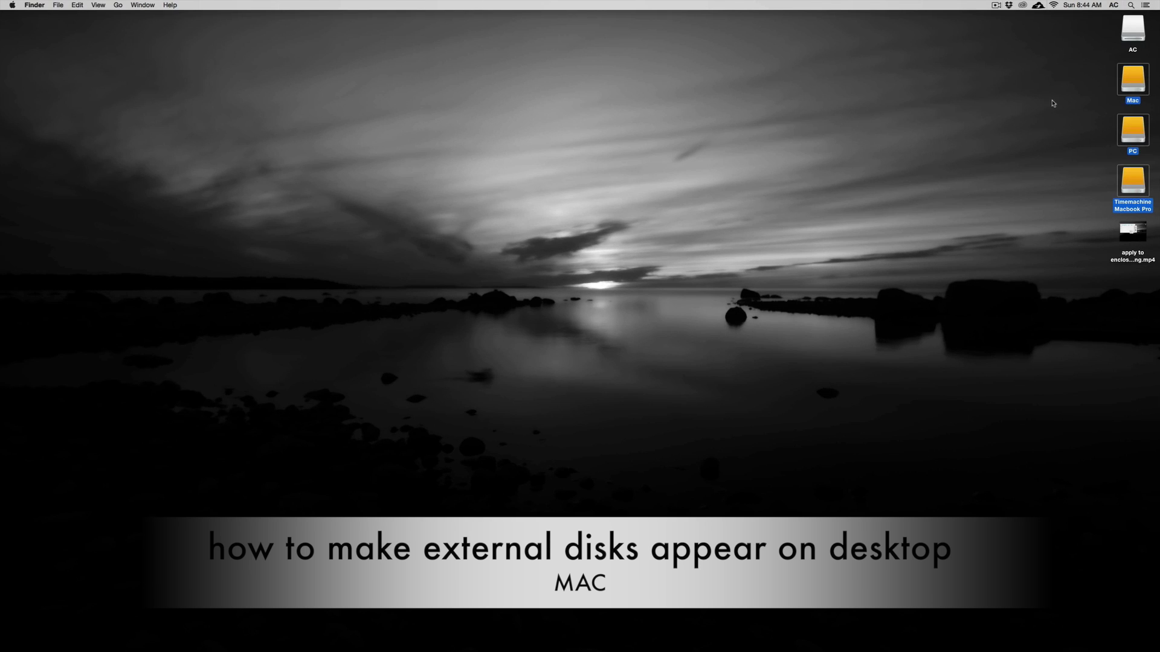
Select and deselect the desktop drive icons: Mac, PC, Timemachine, AC, then all four
{"action": "left_click", "coordinate": [1078, 55]}
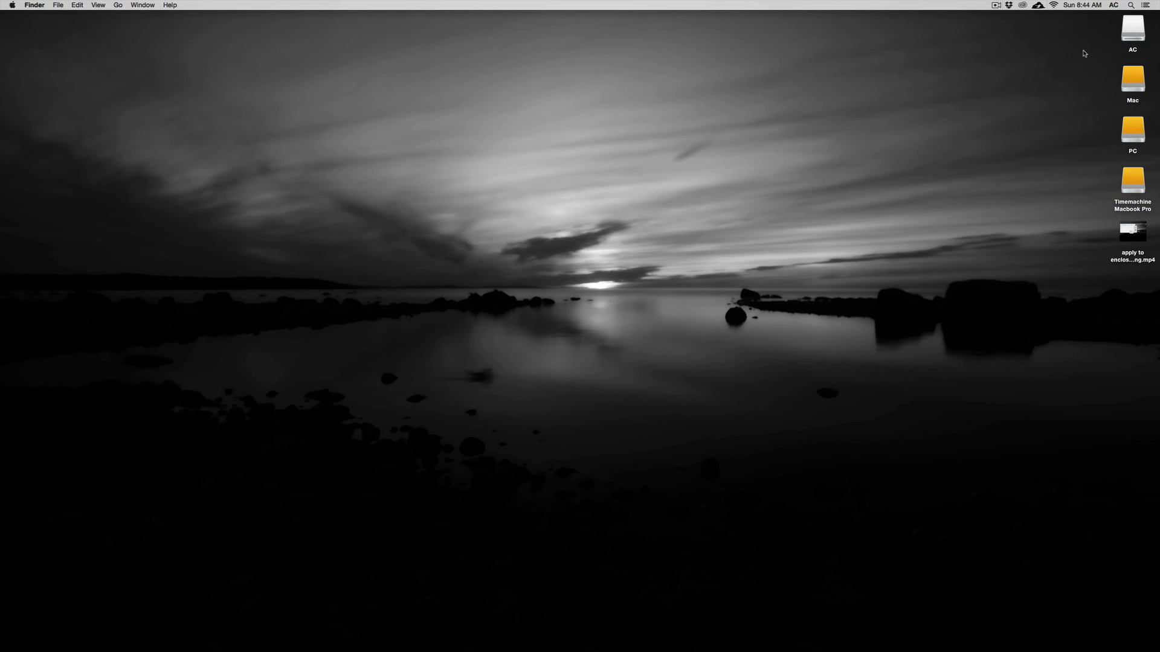
{"action": "left_click_drag", "start_coordinate": [1099, 73], "coordinate": [1143, 191]}
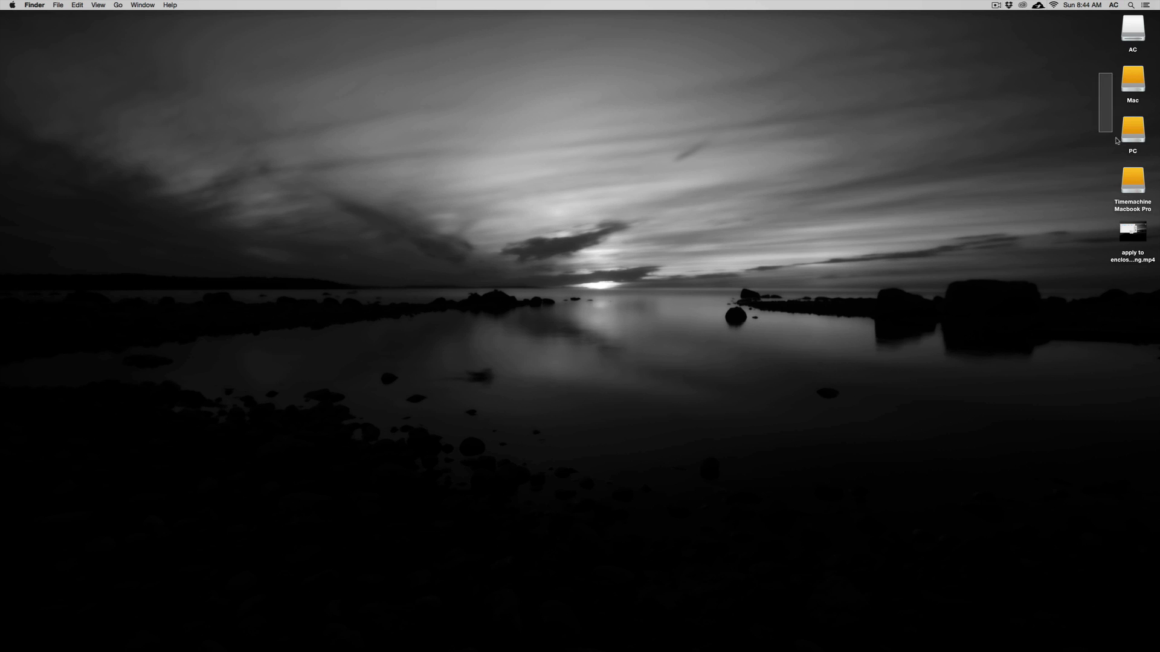
{"action": "left_click", "coordinate": [1124, 26]}
{"action": "left_click_drag", "start_coordinate": [1091, 37], "coordinate": [1143, 189]}
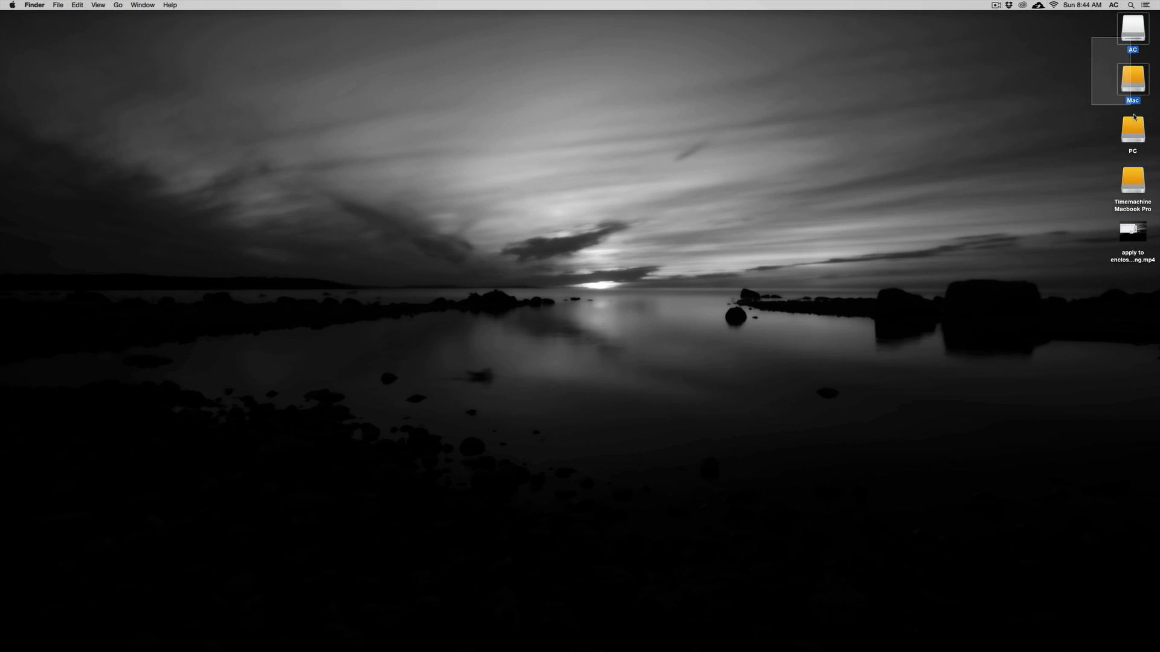
{"action": "left_click", "coordinate": [1143, 188]}
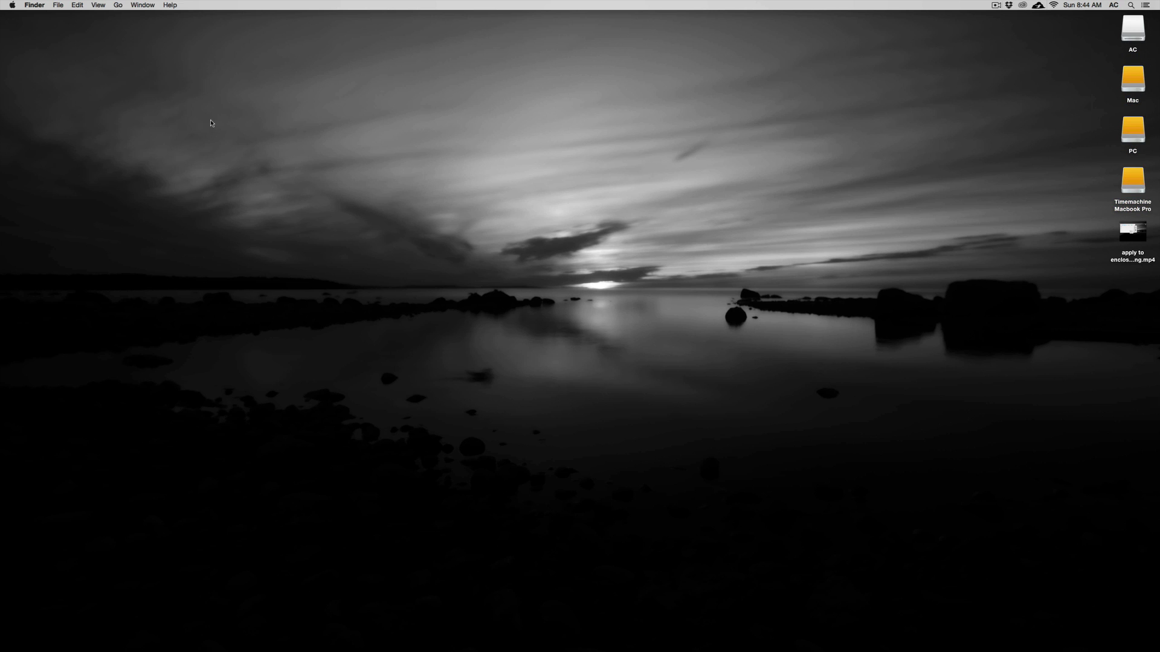
Open and close the Finder menu, dismiss Spotlight search, then reopen the Finder menu
{"action": "left_click", "coordinate": [44, 6]}
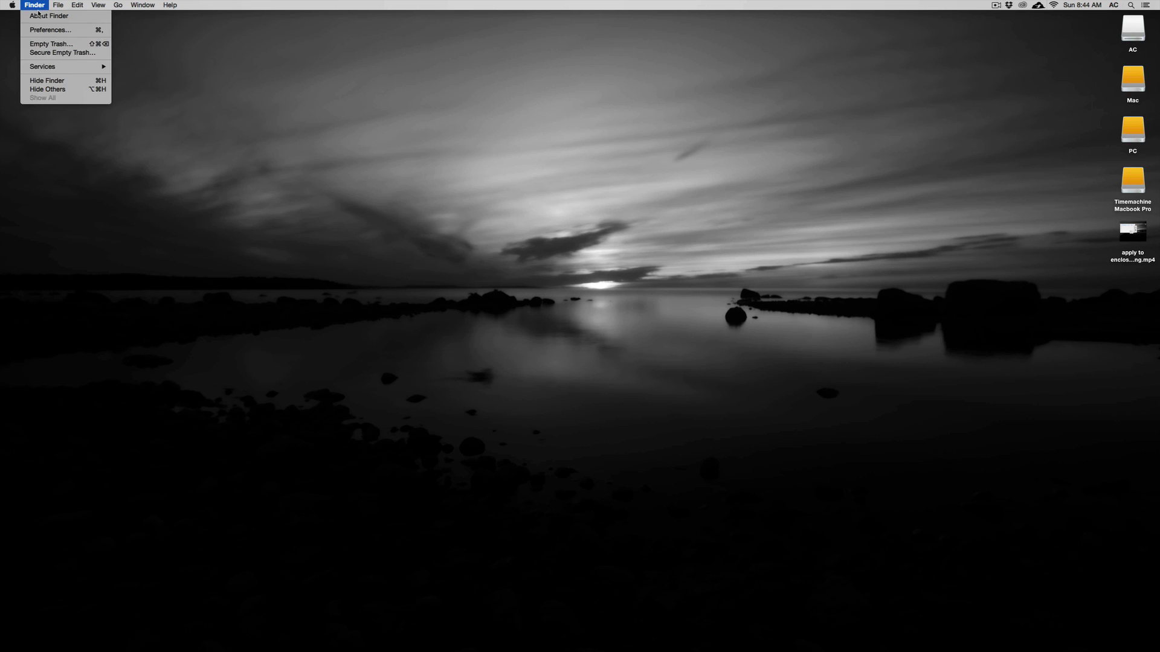
{"action": "left_click", "coordinate": [260, 197]}
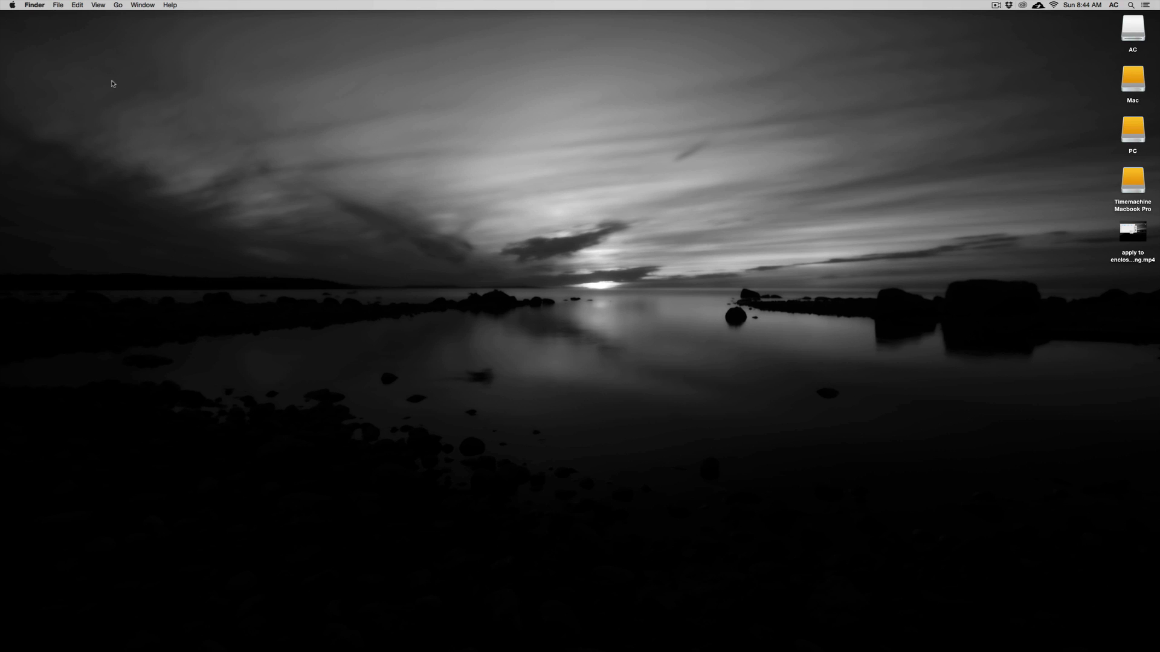
{"action": "left_click_drag", "start_coordinate": [125, 86], "coordinate": [232, 150]}
{"action": "key", "text": "super+space"}
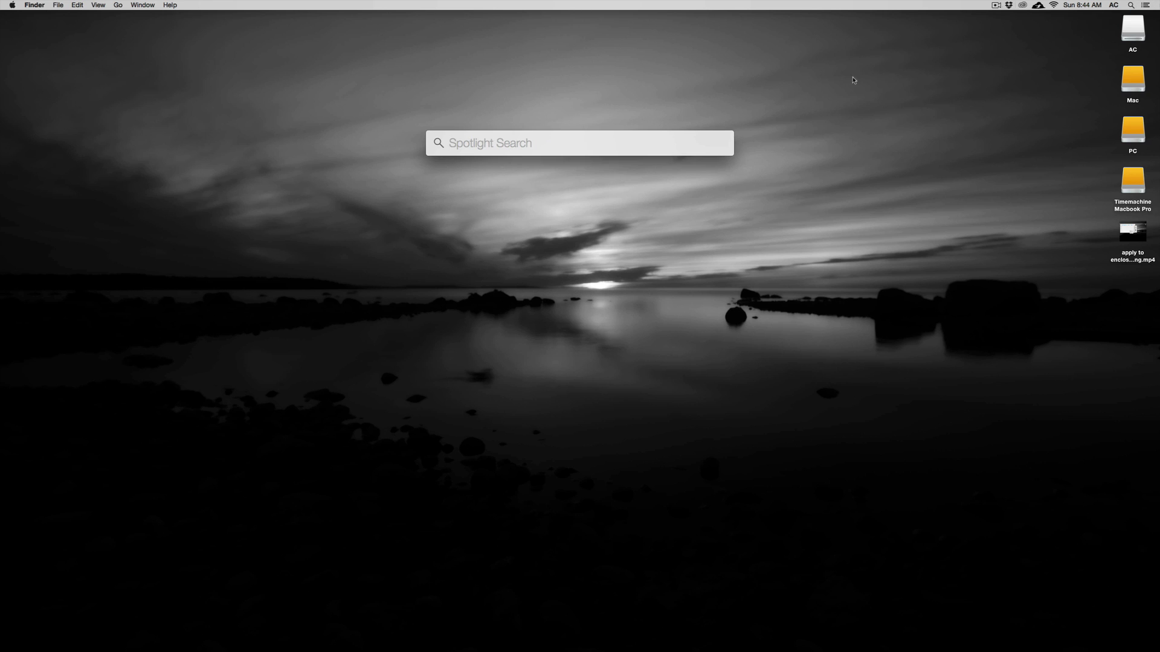
{"action": "left_click", "coordinate": [313, 129]}
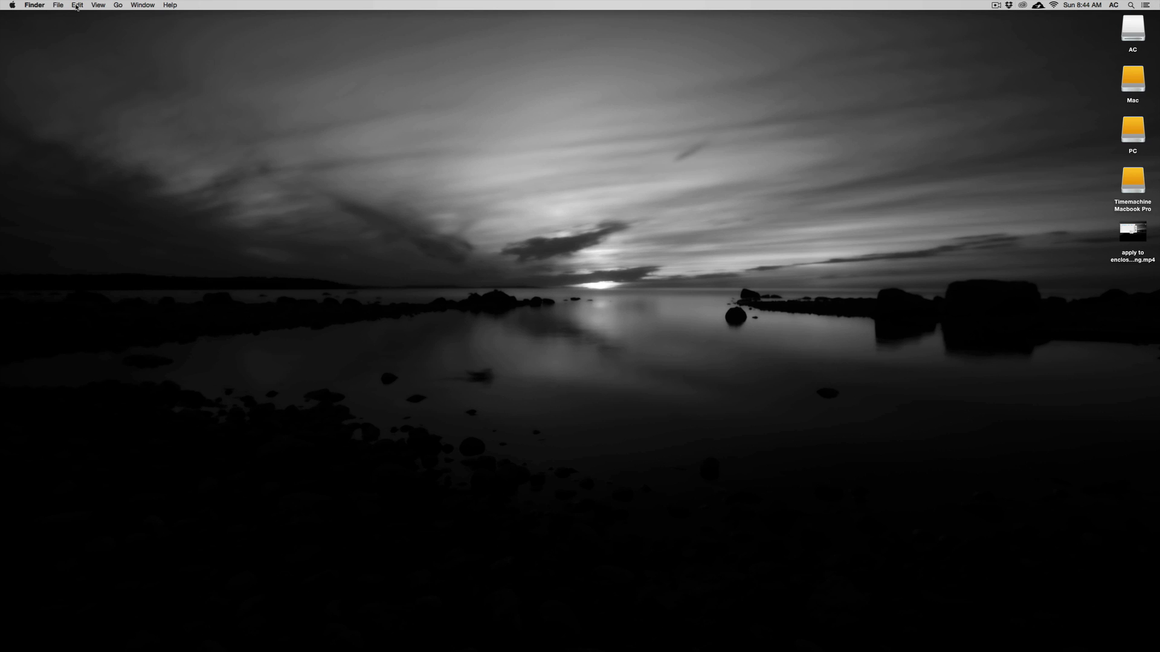
{"action": "left_click", "coordinate": [40, 3]}
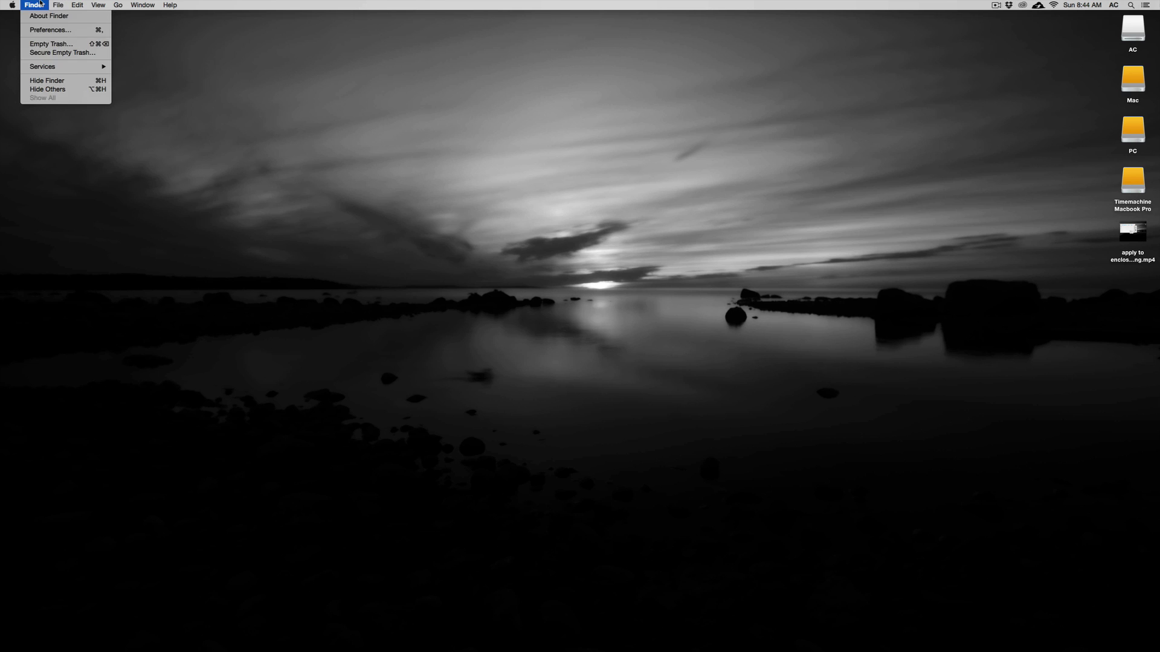
Open Finder Preferences, centre the window, and turn External disks off and back on
{"action": "left_click", "coordinate": [48, 30]}
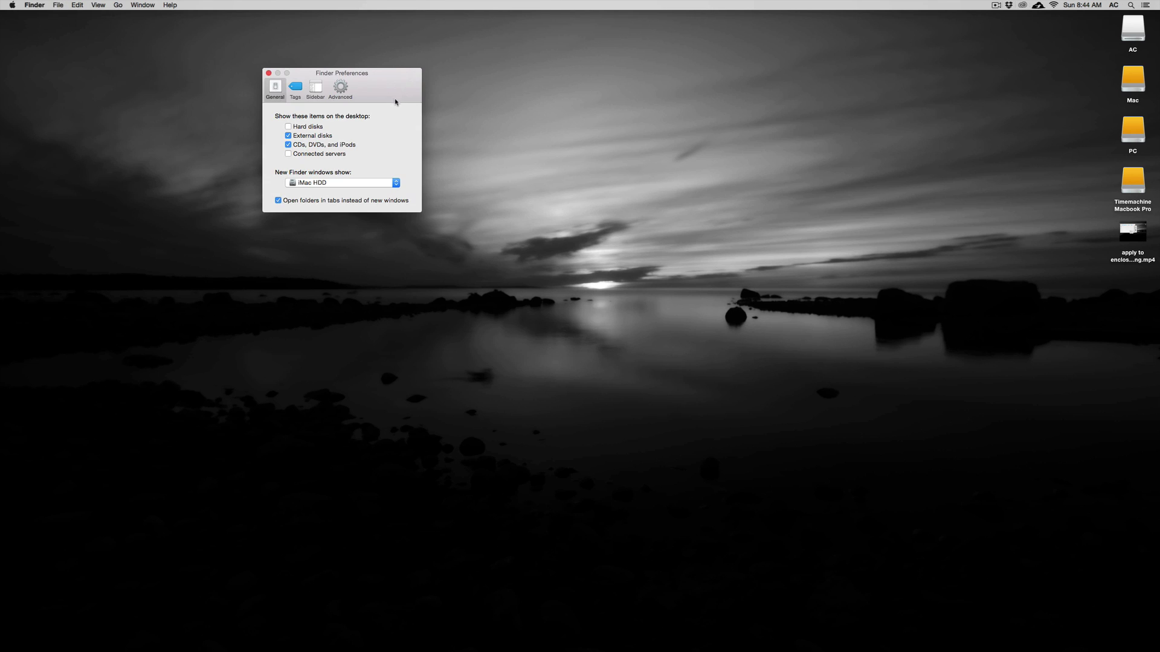
{"action": "mouse_move", "coordinate": [394, 98]}
{"action": "left_mouse_down"}
{"action": "mouse_move", "coordinate": [468, 145]}
{"action": "mouse_move", "coordinate": [658, 206]}
{"action": "left_mouse_up"}
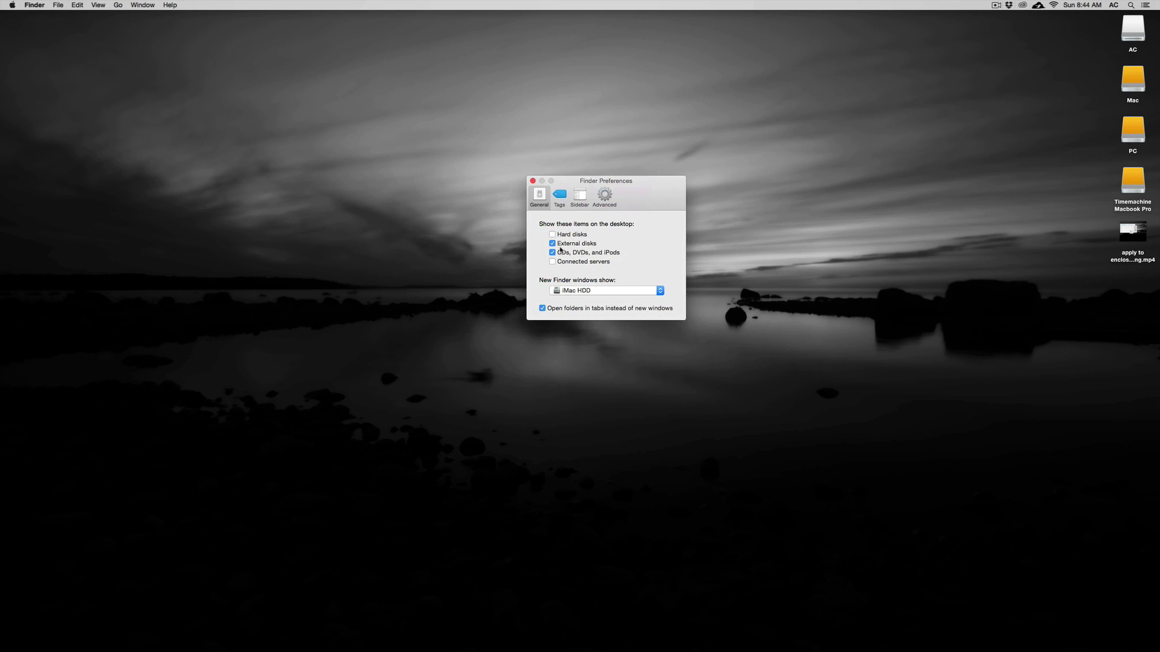
{"action": "left_click", "coordinate": [552, 244]}
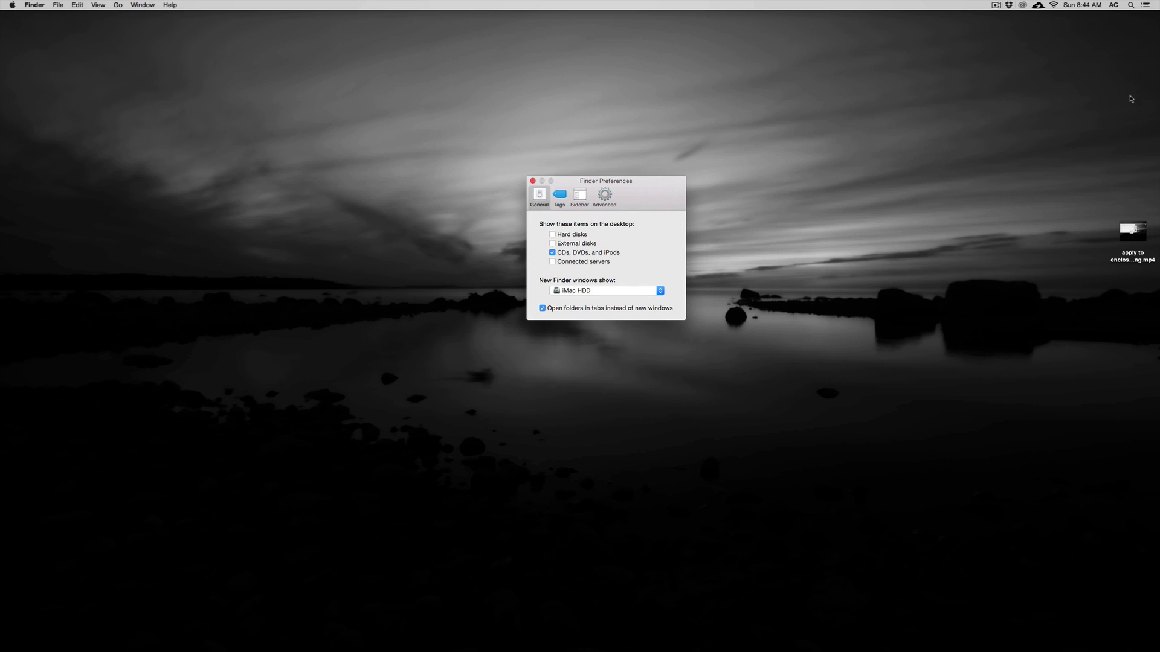
{"action": "left_click", "coordinate": [552, 244]}
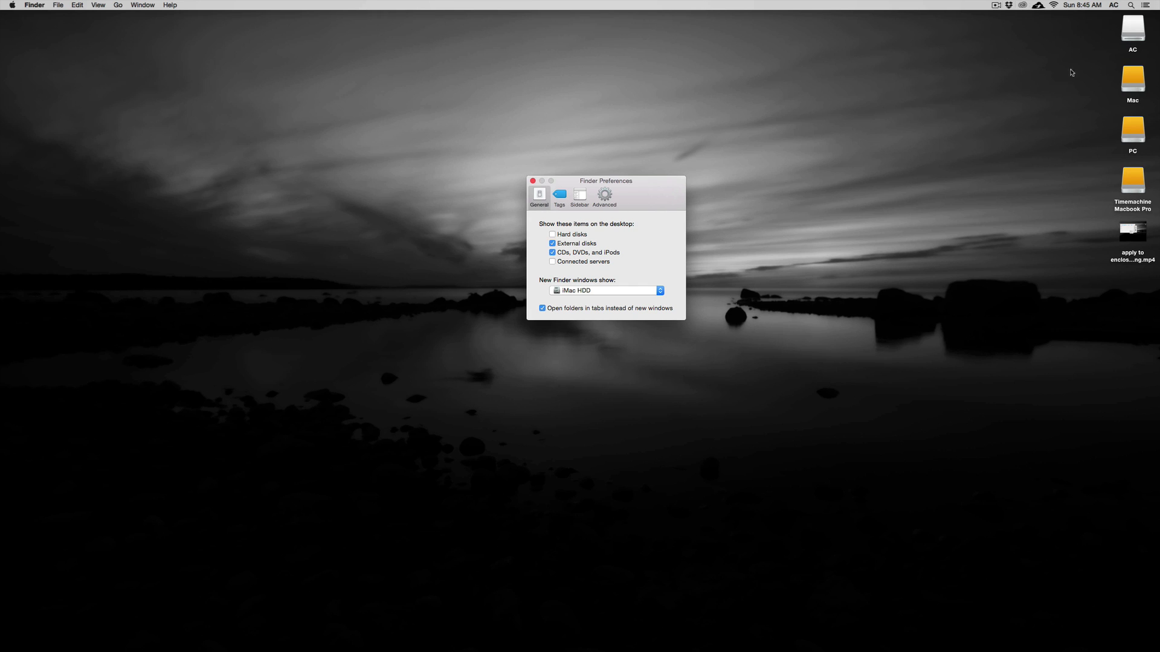
{"action": "left_click", "coordinate": [552, 235]}
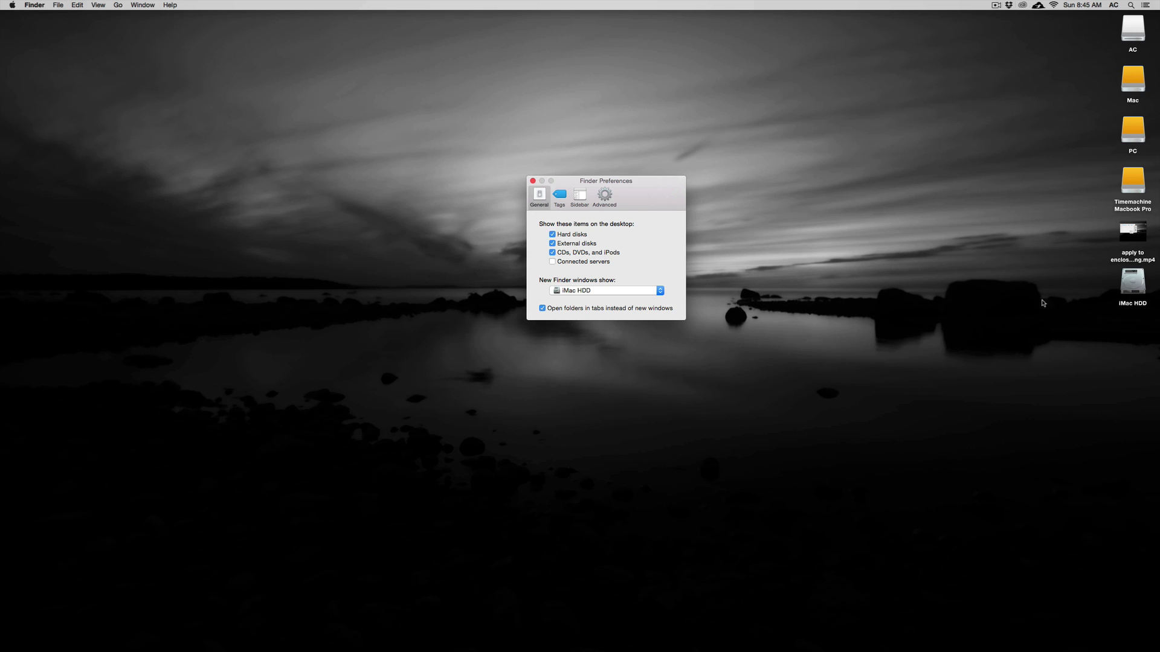
{"action": "left_click", "coordinate": [1141, 288]}
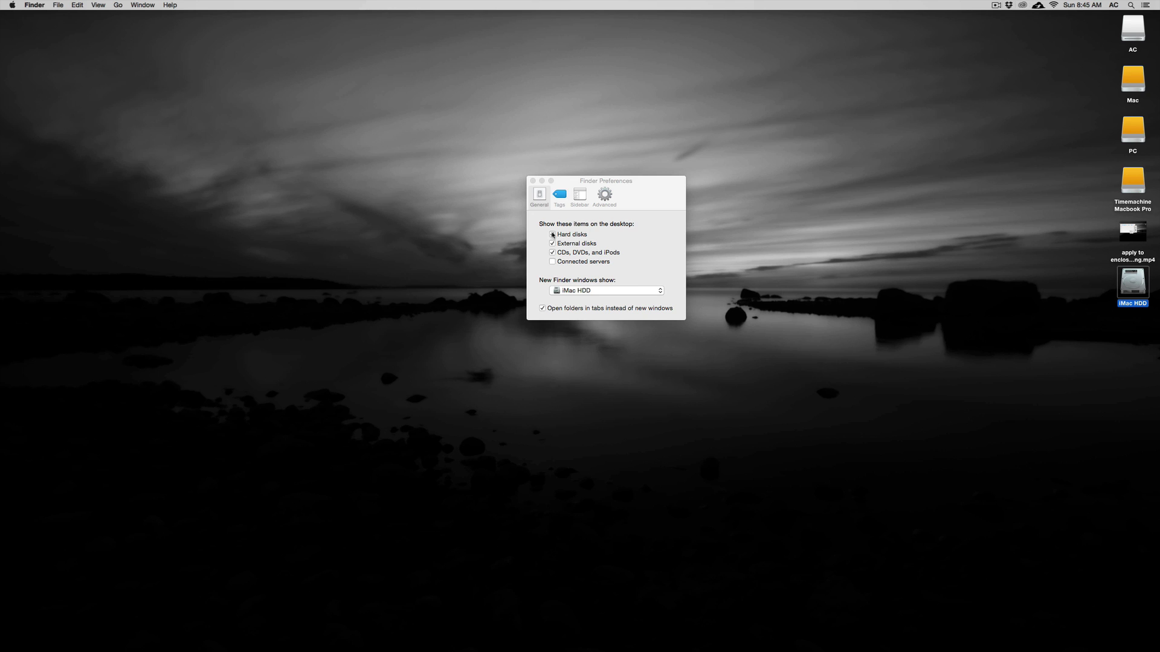
{"action": "left_click", "coordinate": [553, 233]}
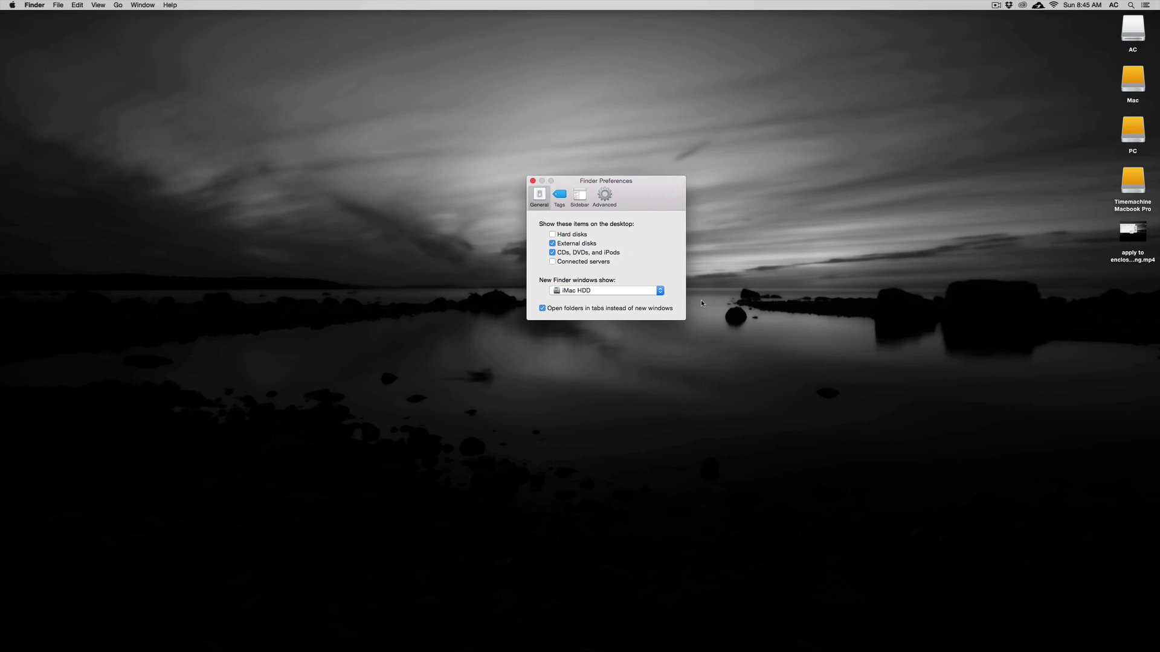
{"action": "left_click", "coordinate": [552, 262]}
{"action": "left_click", "coordinate": [552, 262]}
{"action": "left_click", "coordinate": [533, 182]}
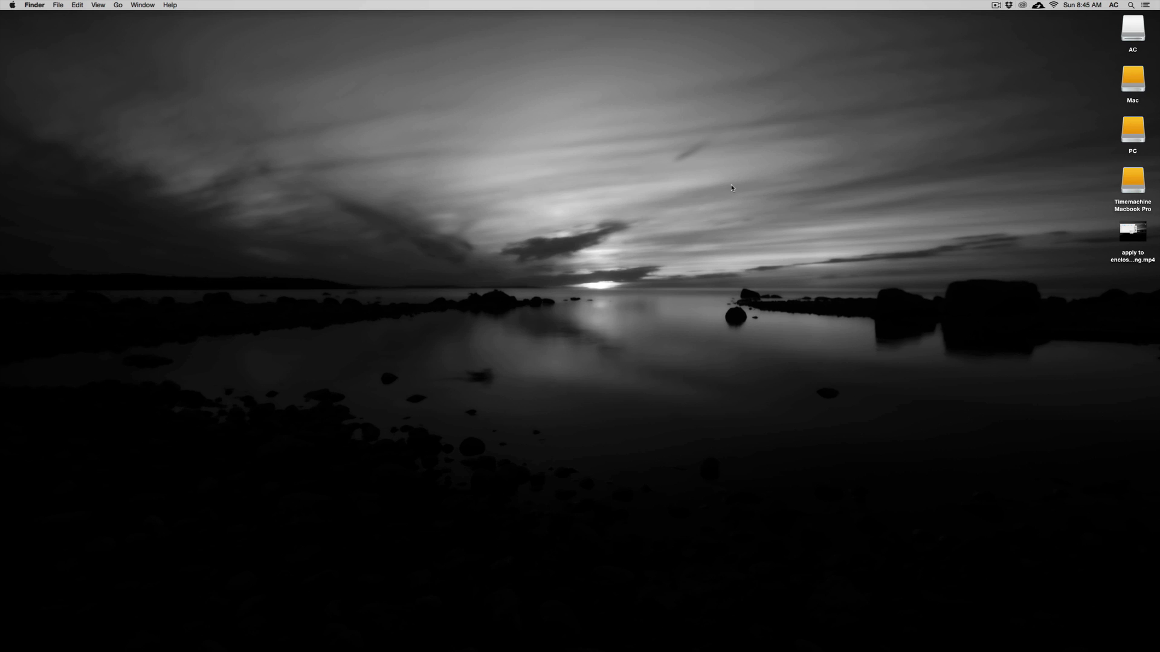